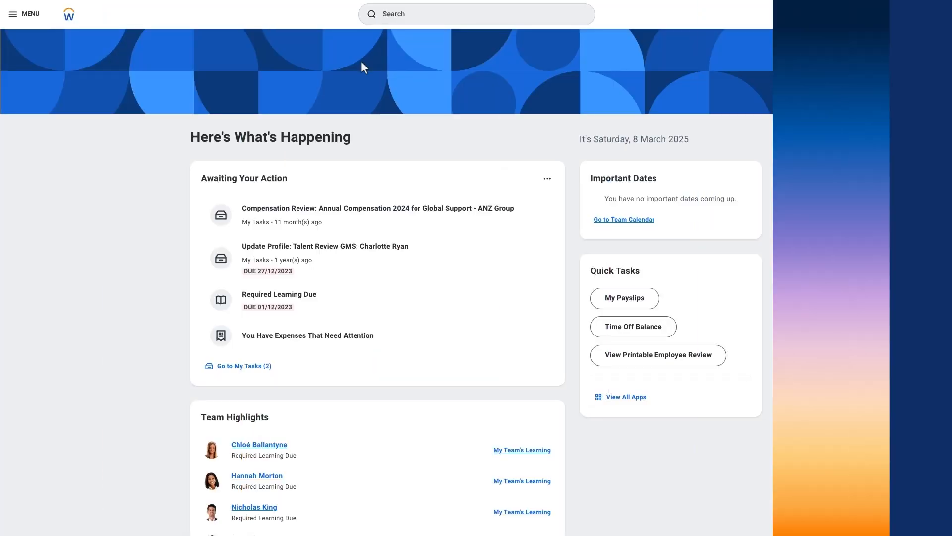
- Search for and open the Manage Grading and Attendance task
left_click(388, 20)
type("Manage Grading and Attendance")
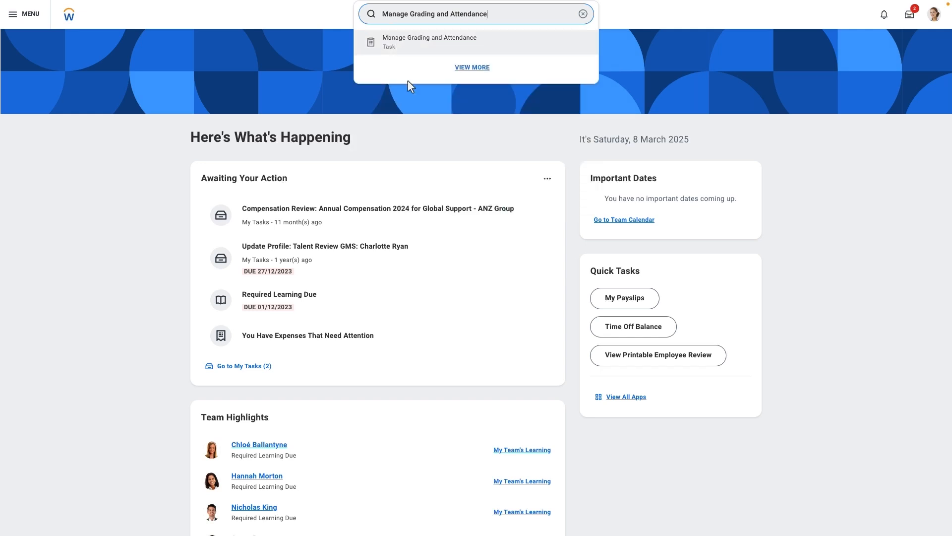
left_click(406, 40)
- Choose the Sales Protocol course offering dated 28 Jan 2025 and confirm
scroll(437, 248, "down", 2)
left_click(430, 245)
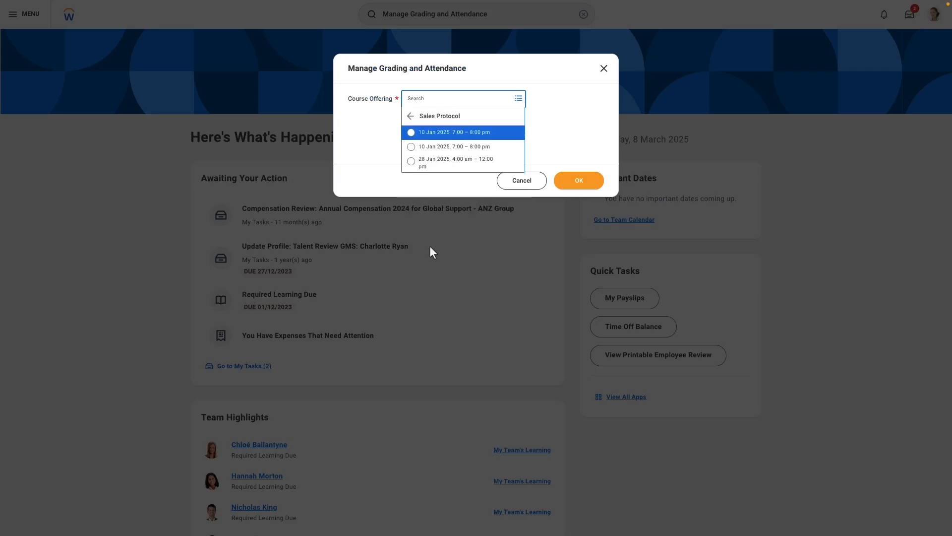
left_click(417, 160)
left_click(577, 182)
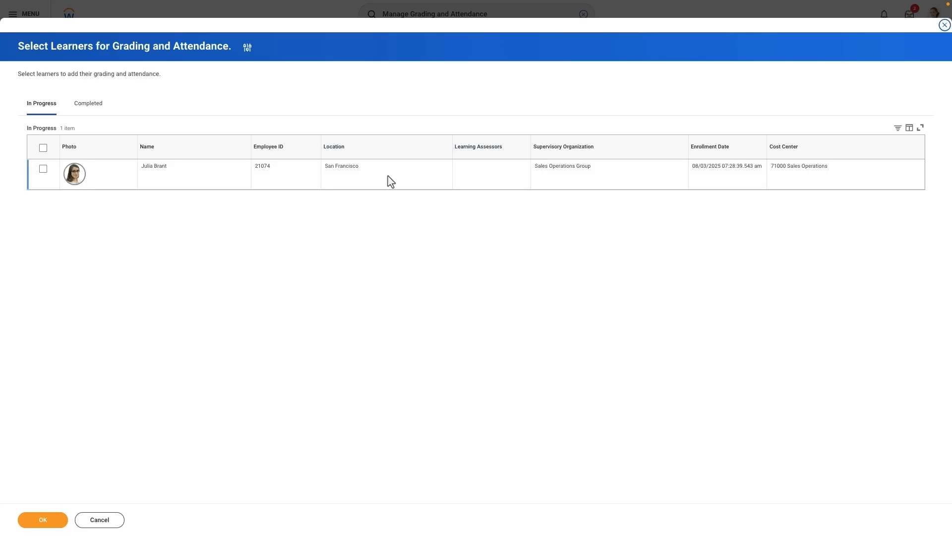
- Select the in-progress learner for grading and attendance and confirm
left_click(43, 169)
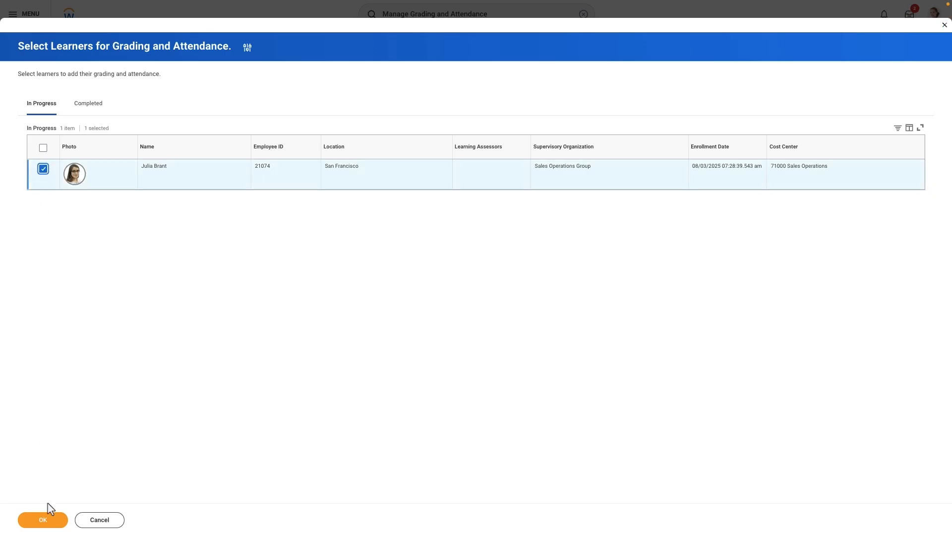
left_click(45, 519)
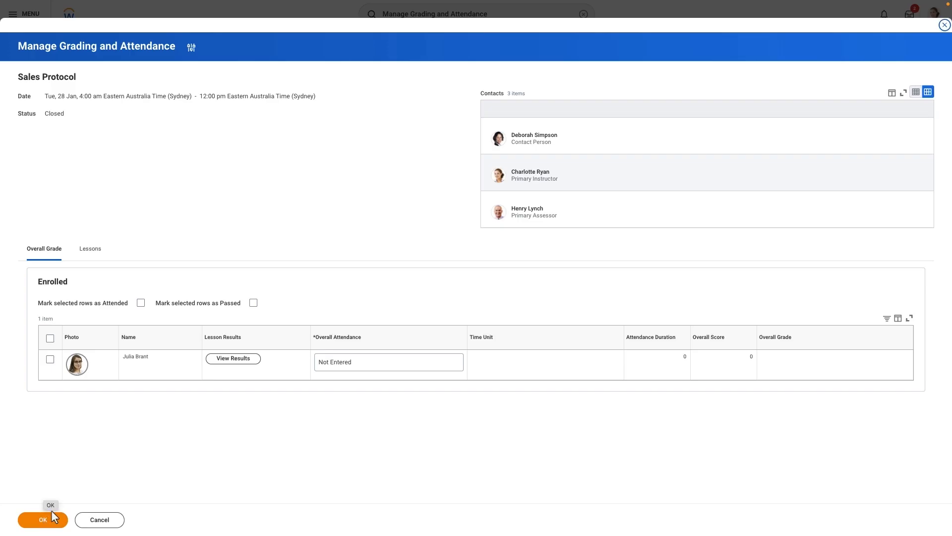
- In the Intro to Sales at GMS lesson, set the learner's attendance to Attended and time unit to Days
left_click(93, 256)
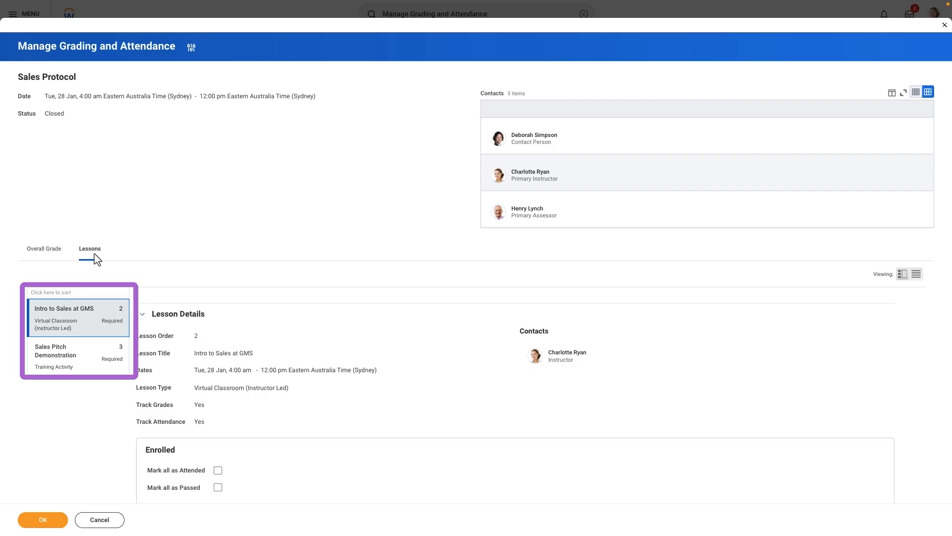
scroll(97, 258, "down", 3)
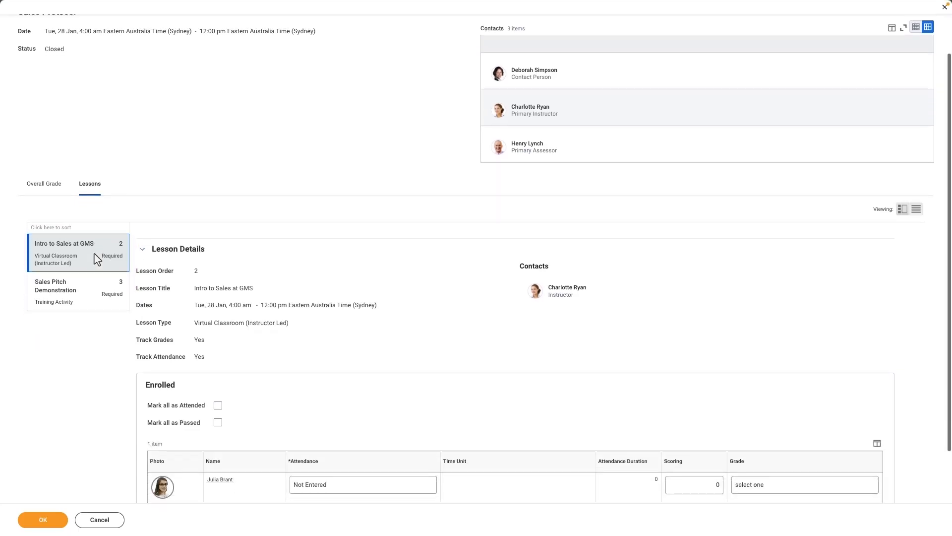
left_click(326, 425)
left_click(327, 425)
left_click(325, 452)
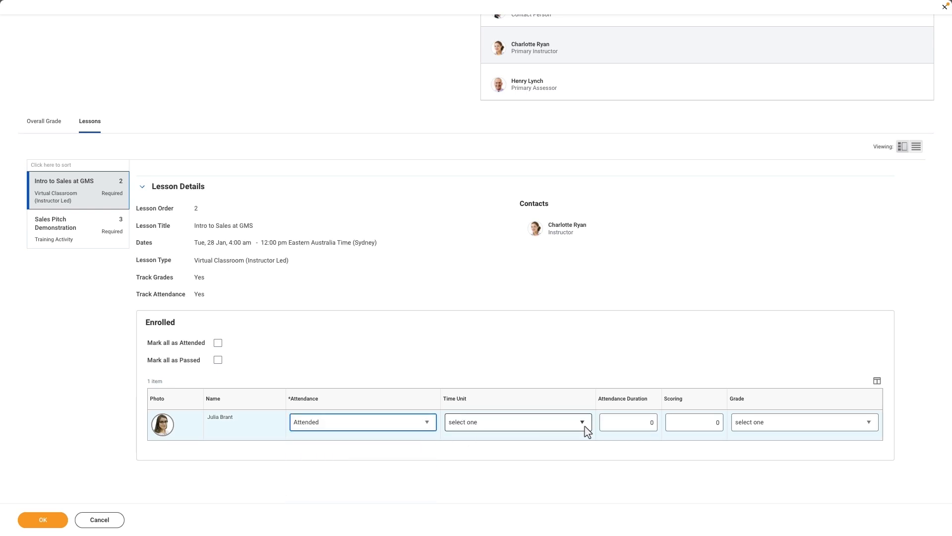
left_click(584, 423)
left_click(565, 482)
- Set the learner's attendance duration to 1, scoring to 97 and grade to Pass
left_click(652, 424)
type("1")
left_click(714, 423)
type("97")
left_click(796, 428)
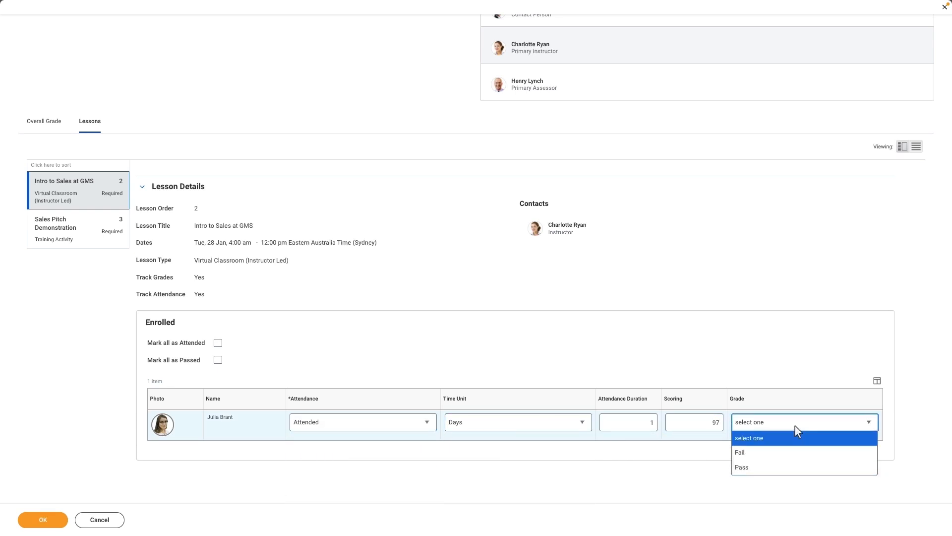
left_click(786, 469)
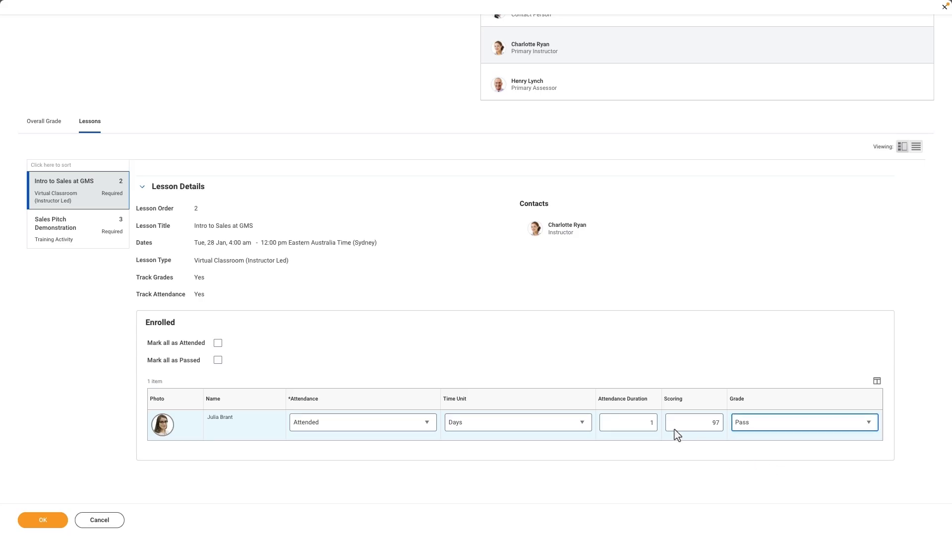
- Open the Sales Pitch Demonstration lesson and mark all learners as Attended and Passed
left_click(71, 228)
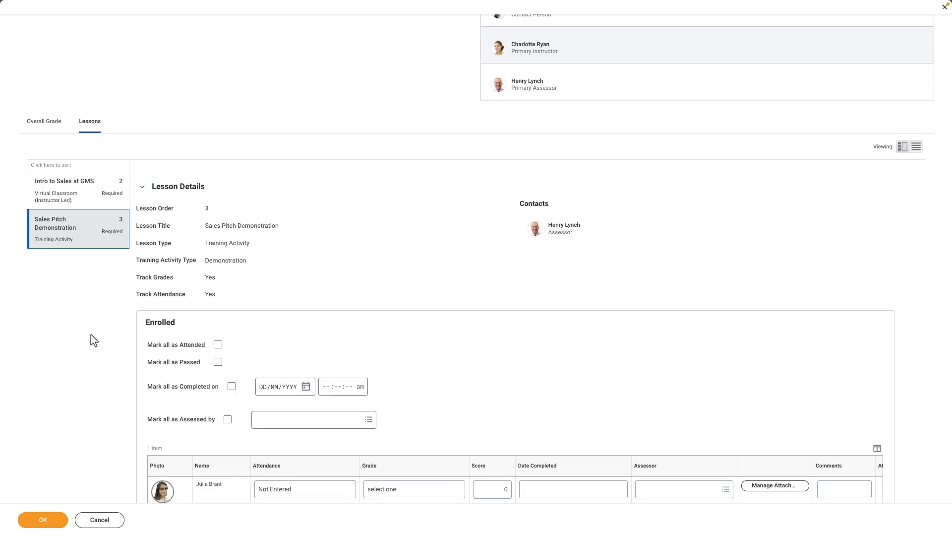
left_click(217, 345)
left_click(217, 362)
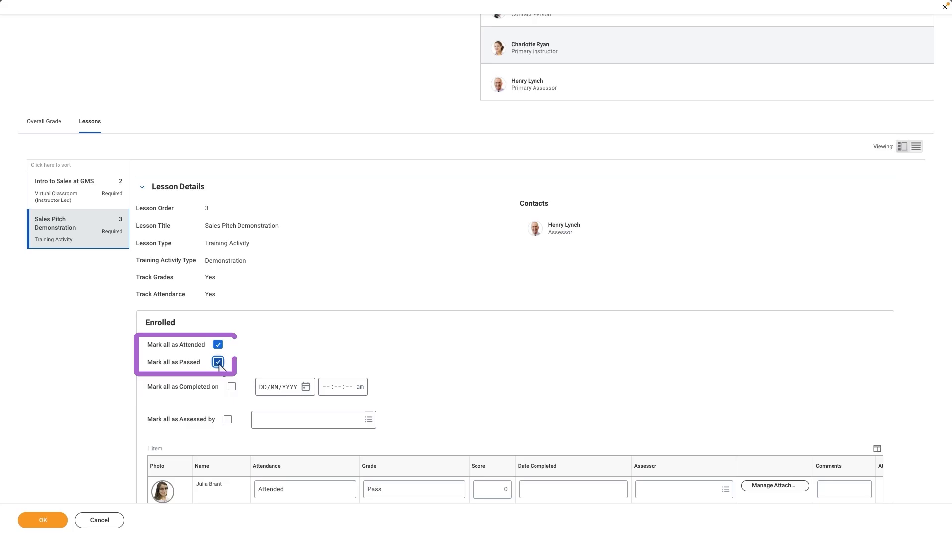
- Set the learner's score to 96 and completion date to 04/03/2025 at 10:00 am
scroll(220, 367, "down", 1)
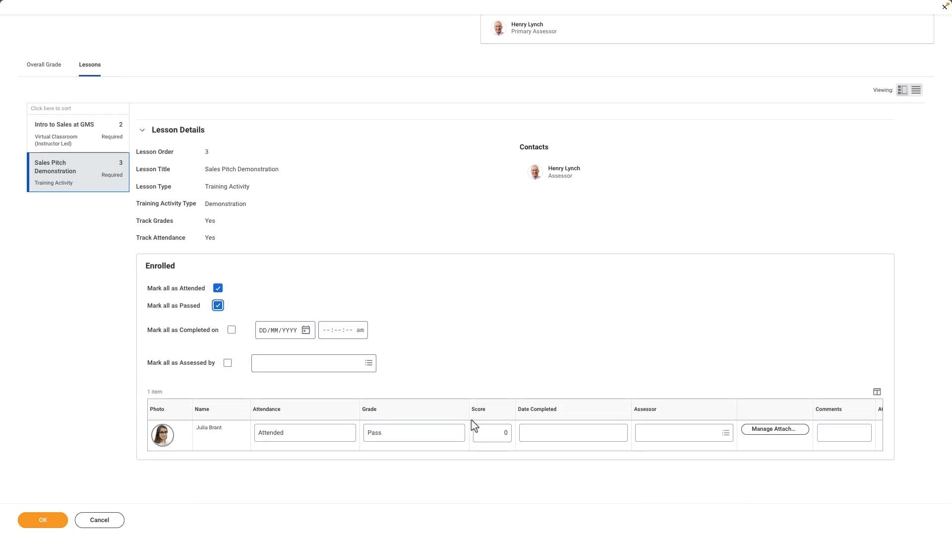
left_click(507, 434)
type("96")
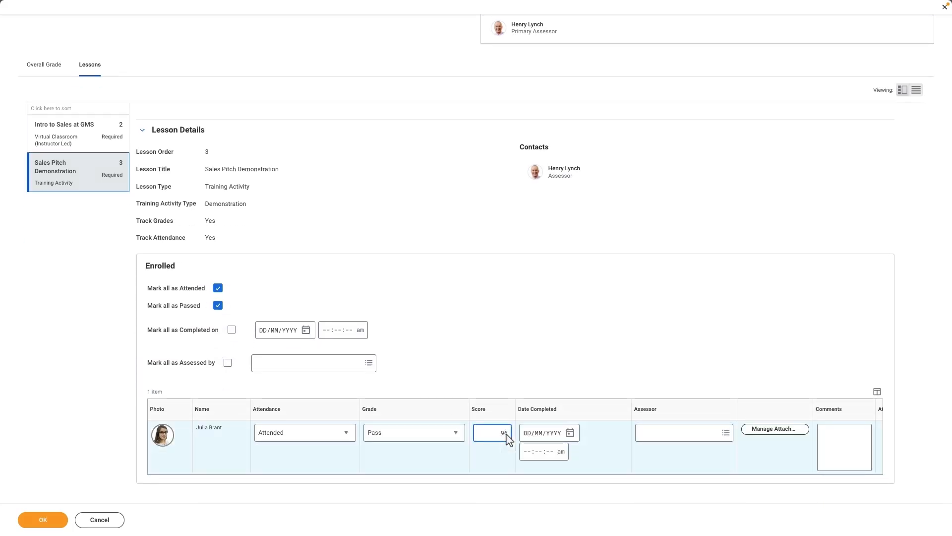
left_click(571, 433)
left_click(620, 461)
left_click(526, 453)
type("10")
- Assign the lesson's assessor and add the comment "Great job and welcome to the team!"
left_click(645, 433)
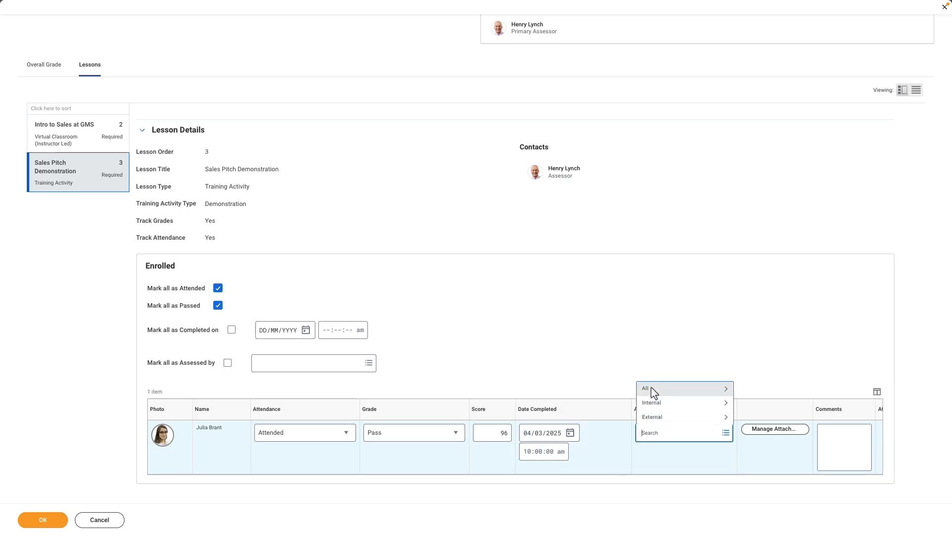
left_click(649, 389)
left_click(650, 417)
left_click(844, 449)
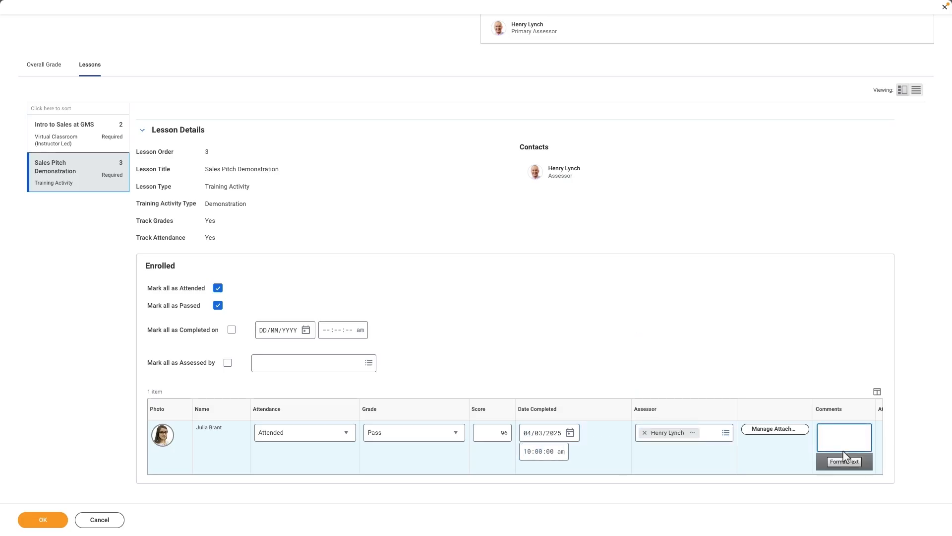
type("Great job and welcome to the team!")
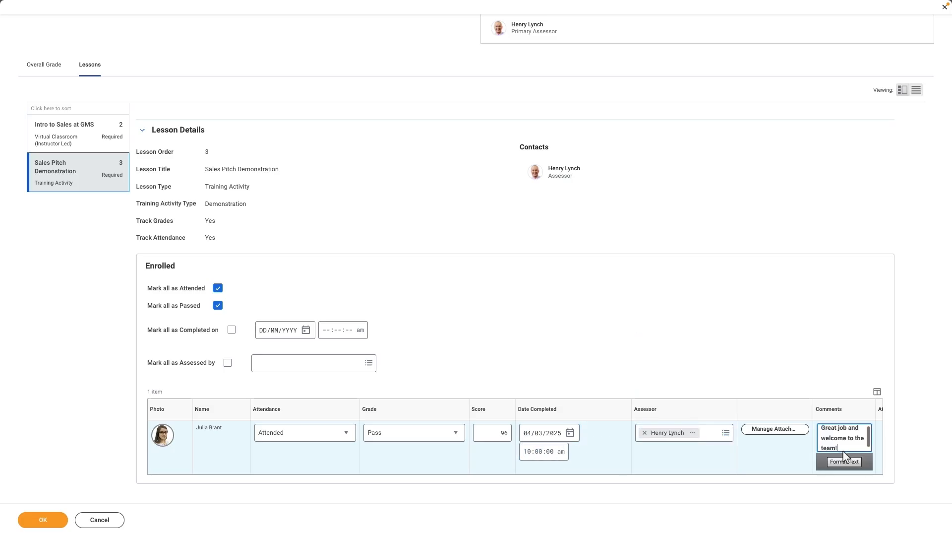
- Attach TrainingObservationNotes.pdf to the learner's lesson record
left_click(779, 435)
left_click_drag(8, 200, 477, 268)
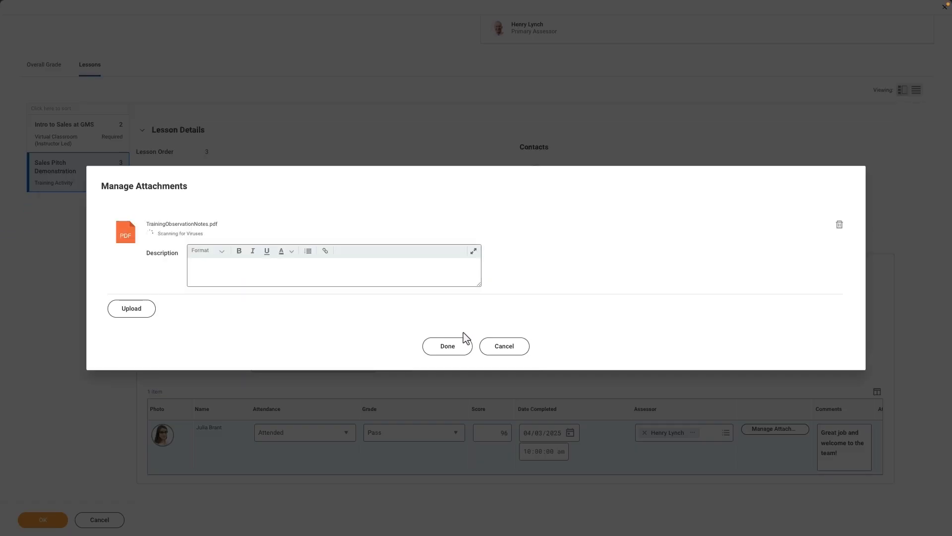
left_click(454, 348)
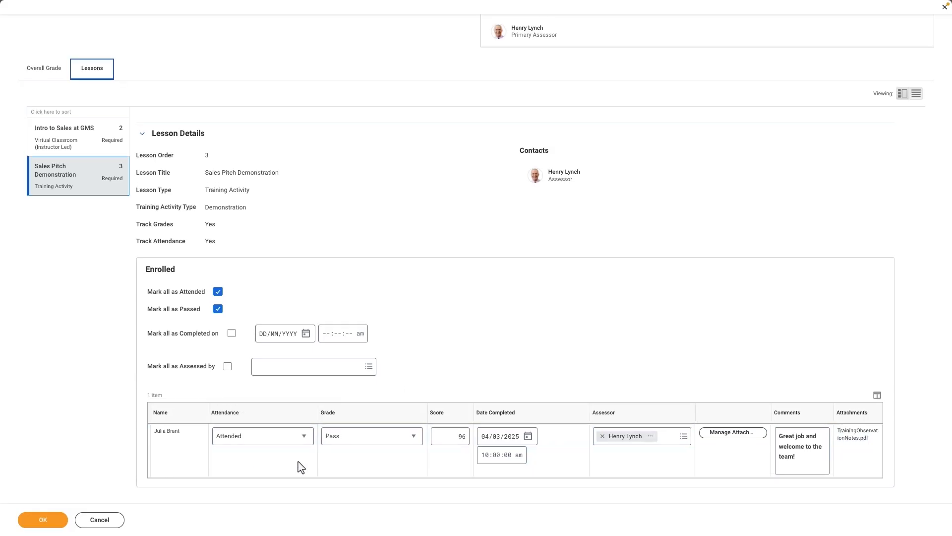
- On the overall grade, select the learner's row and set overall attendance to Attended with time unit Days
left_click(52, 71)
left_click(50, 341)
left_click(335, 349)
left_click(340, 377)
left_click(496, 347)
left_click(501, 404)
- Set the overall attendance duration to 2, overall score to 97 and overall grade to Pass
left_click(678, 347)
type("2")
left_click(748, 345)
type("97")
left_click(814, 346)
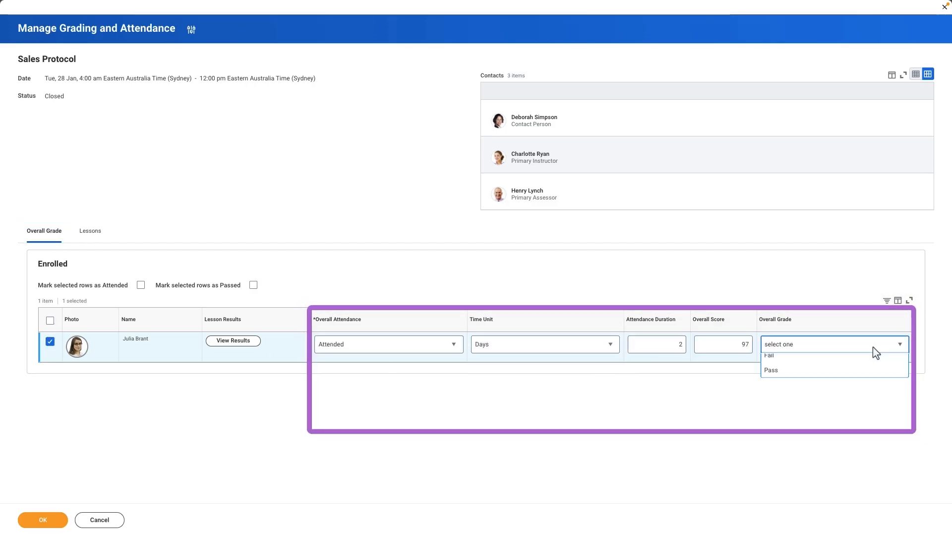
left_click(767, 389)
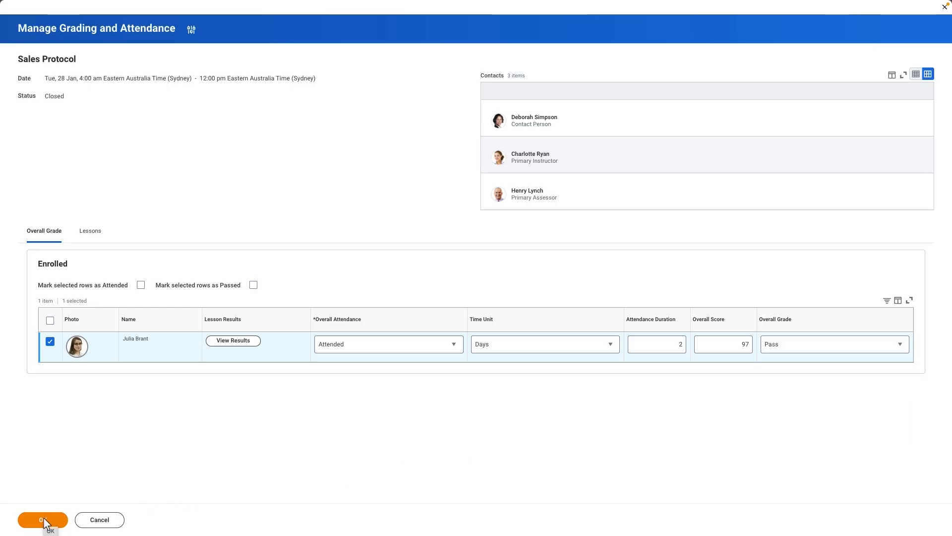